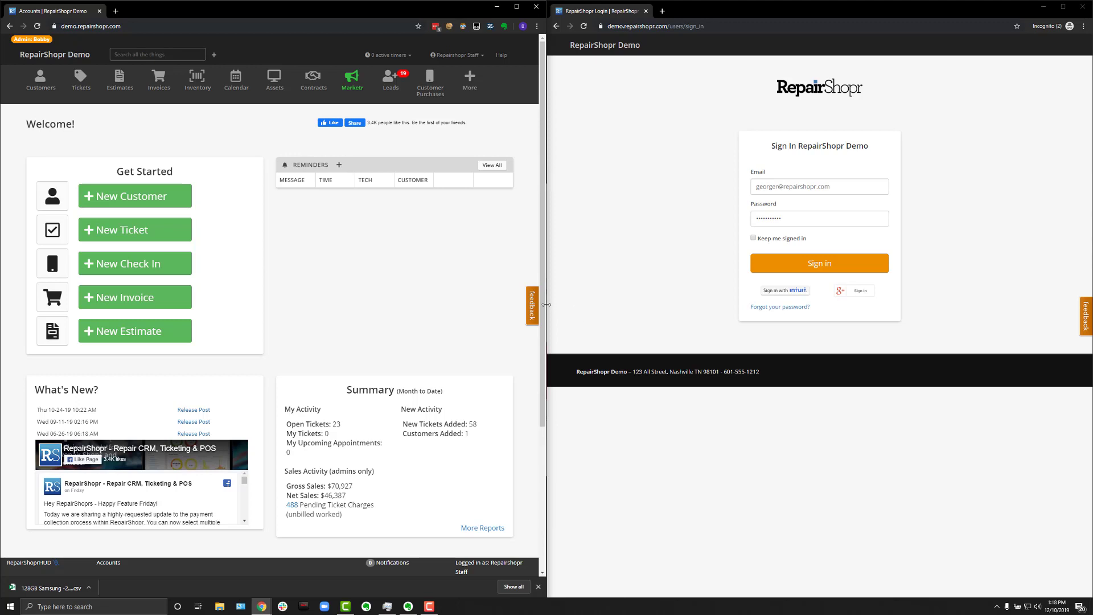
# Open the details of the dark-green-coded technician from the Users list in Administration
pyautogui.click(469, 82)
pyautogui.click(441, 212)
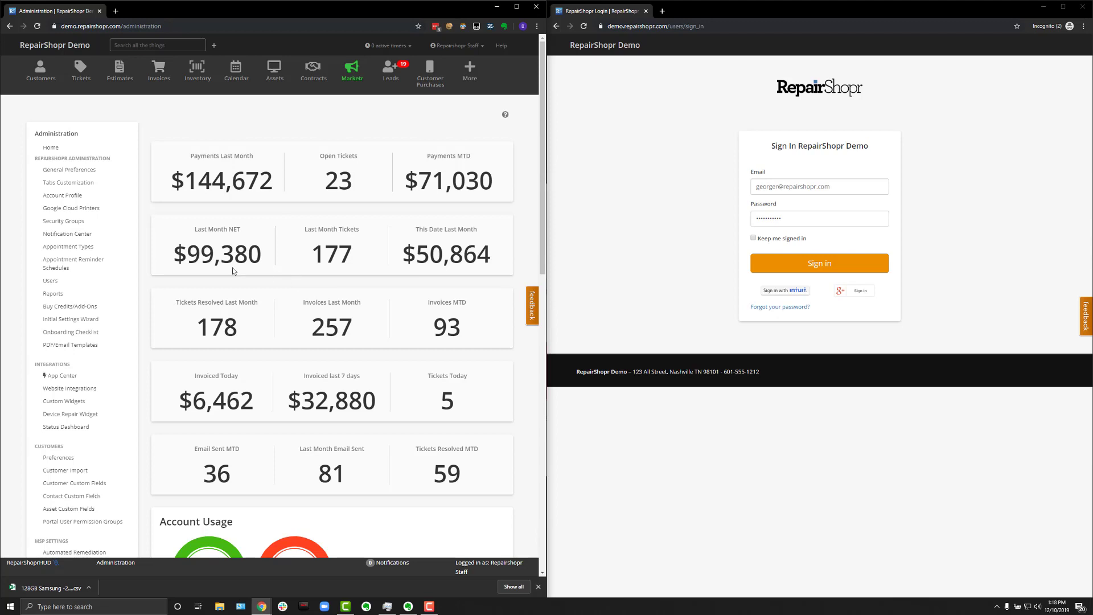
pyautogui.click(81, 282)
pyautogui.click(67, 281)
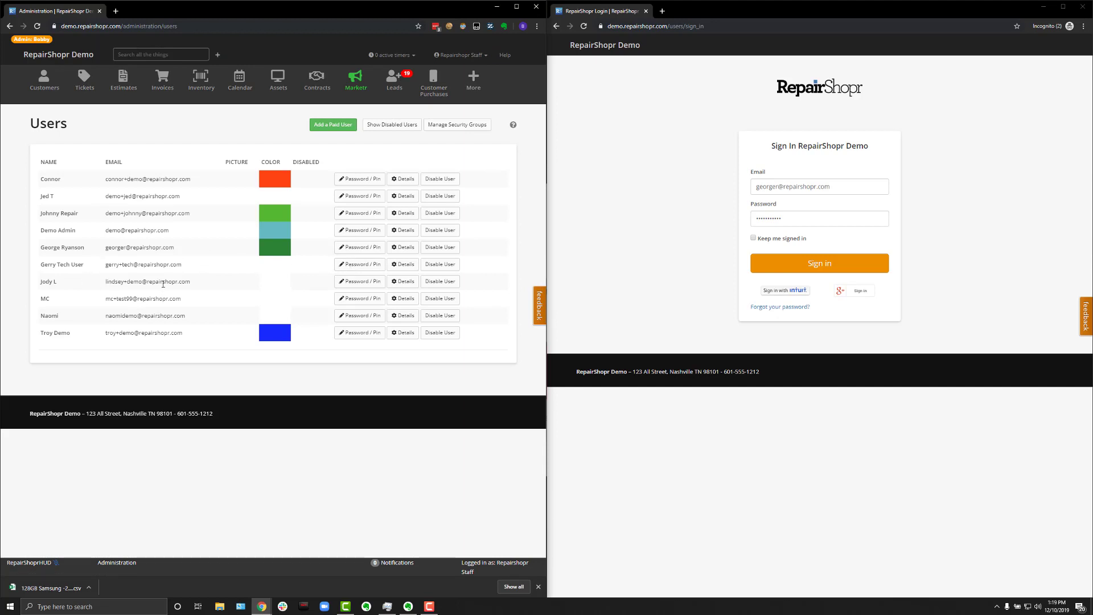
pyautogui.click(402, 248)
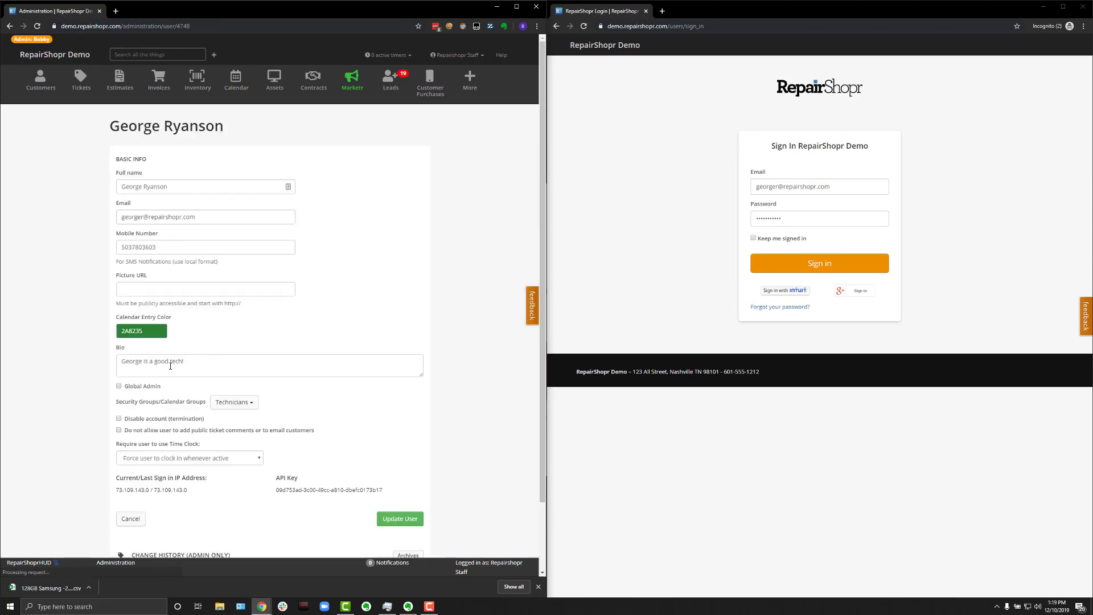
# Clear the technician's time clock requirement and set it back to "Force user to clock in whenever active"
pyautogui.scroll(-2, 147, 405)
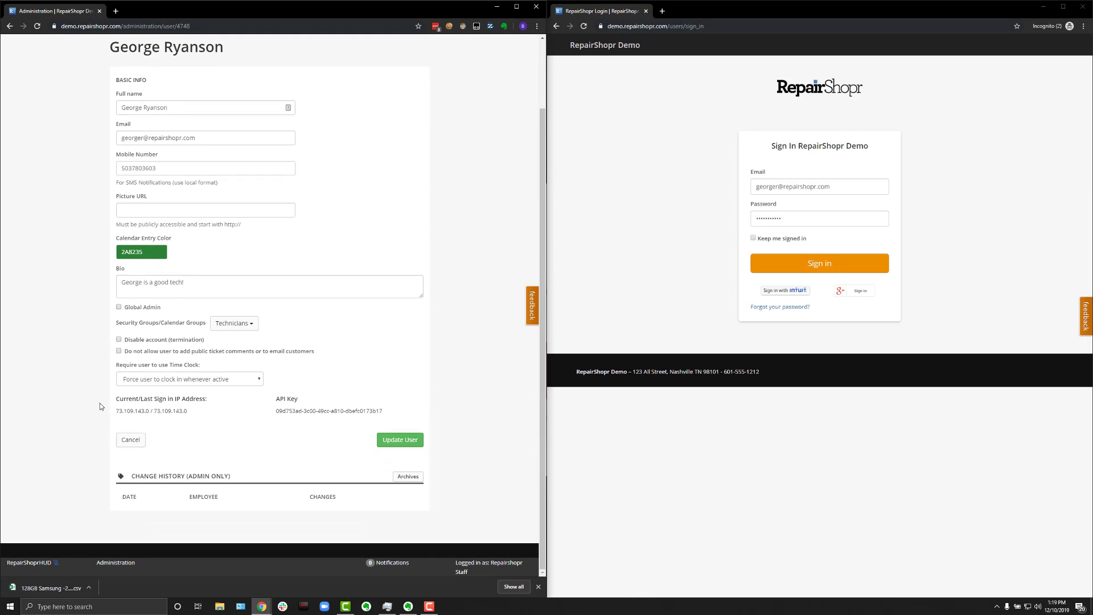
pyautogui.click(139, 384)
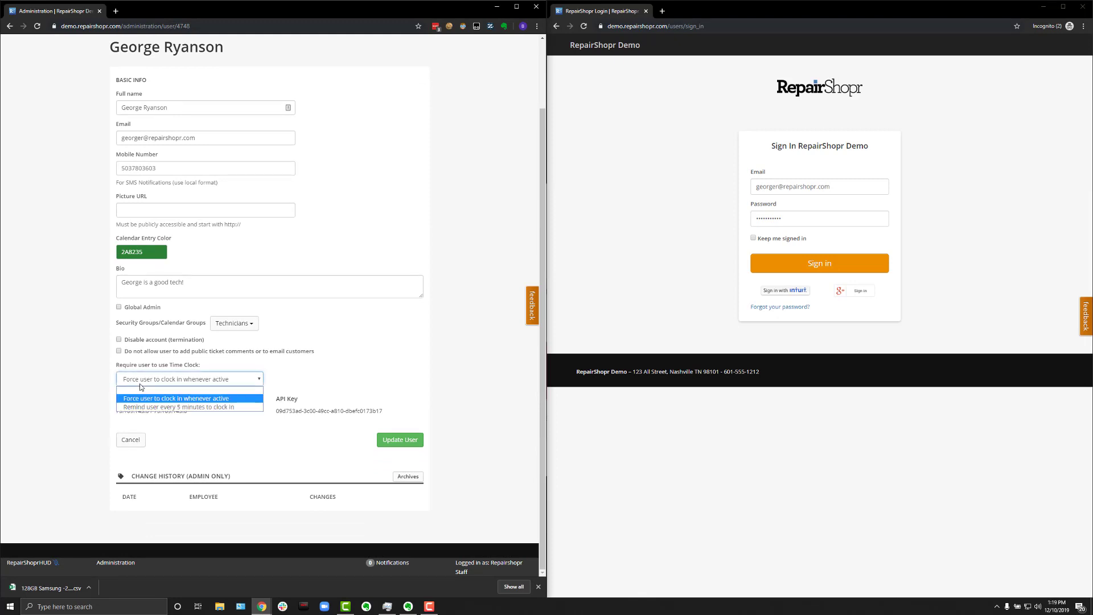
pyautogui.click(142, 388)
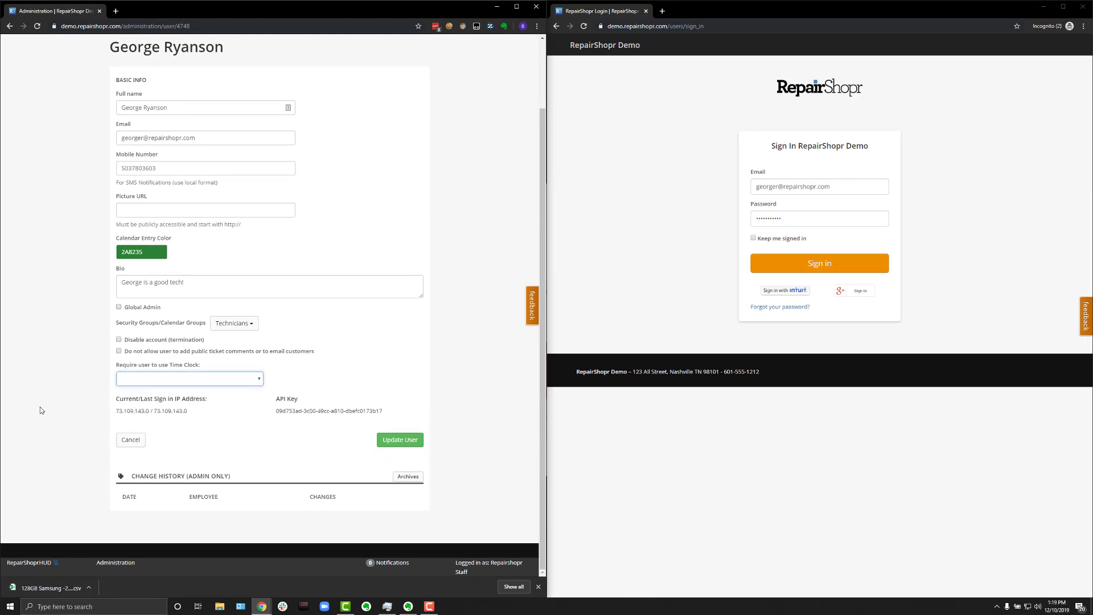
pyautogui.click(130, 382)
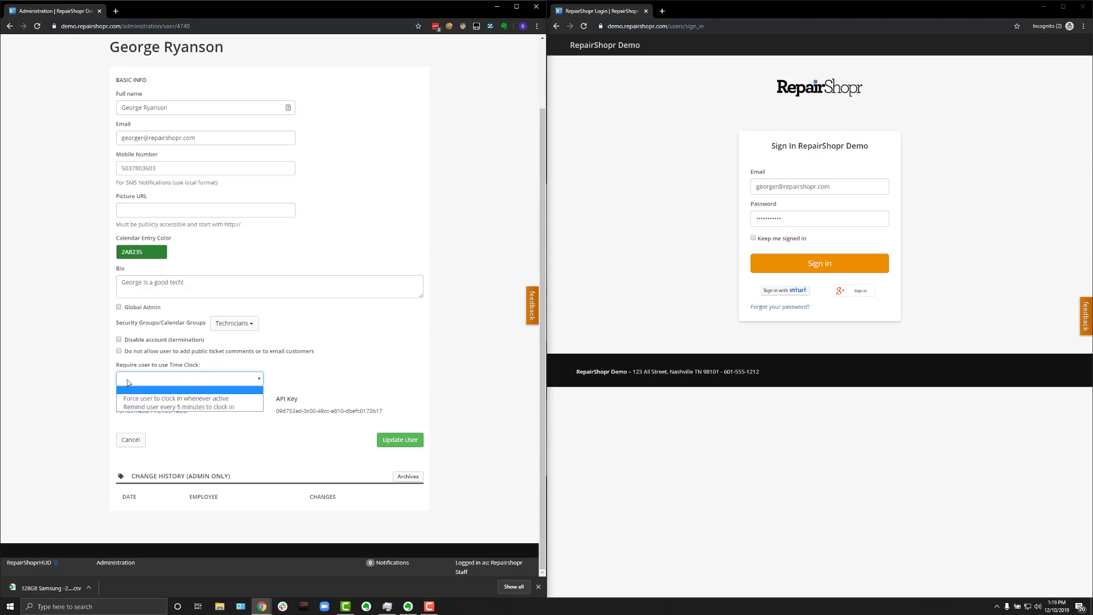
pyautogui.click(94, 379)
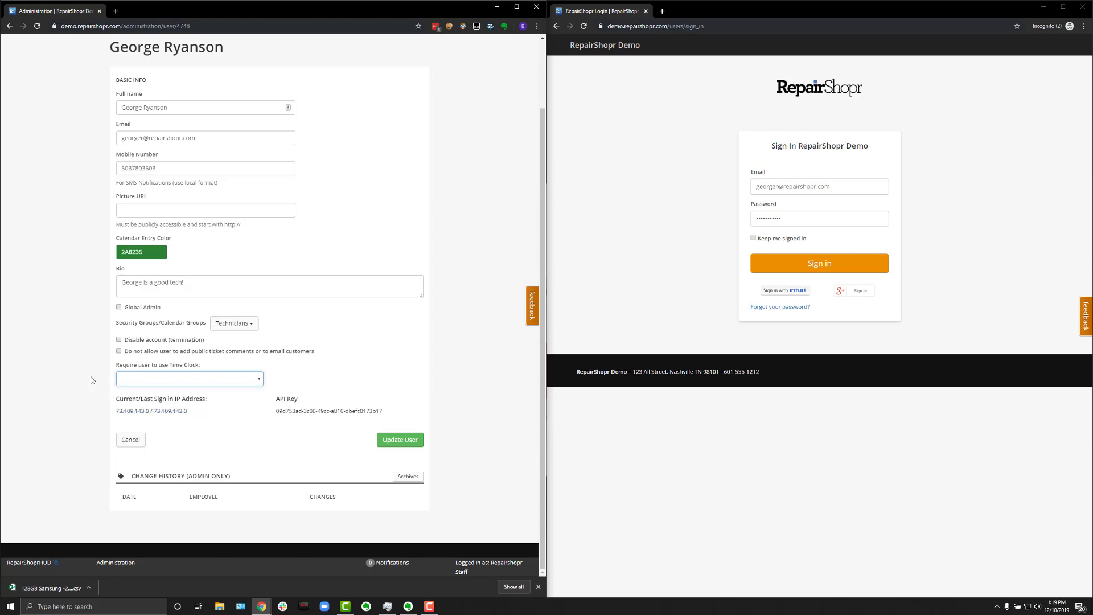
pyautogui.click(157, 385)
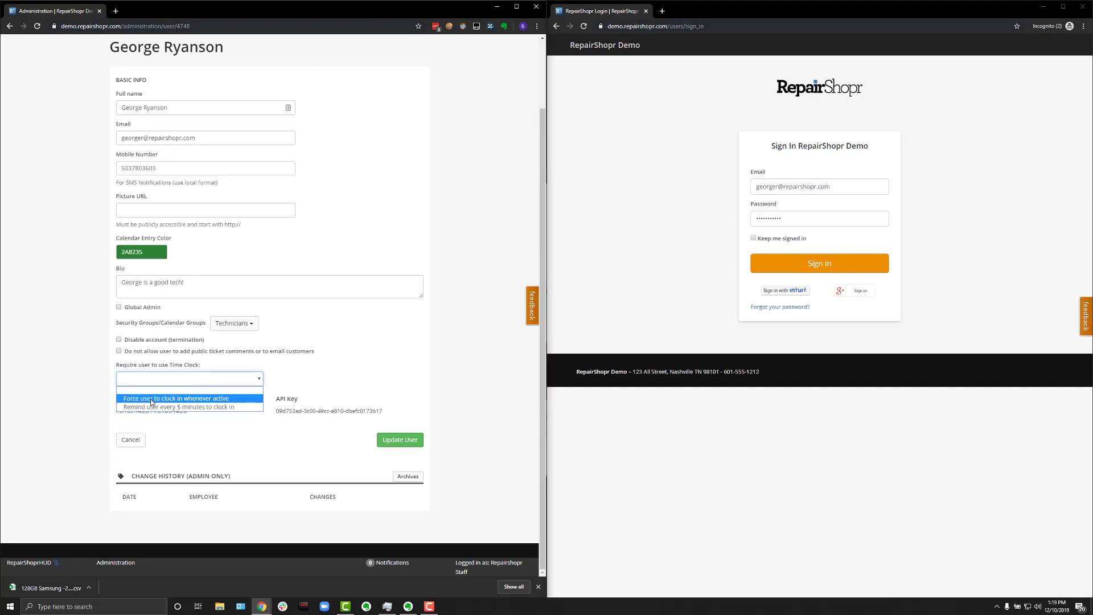
pyautogui.click(187, 397)
pyautogui.click(336, 364)
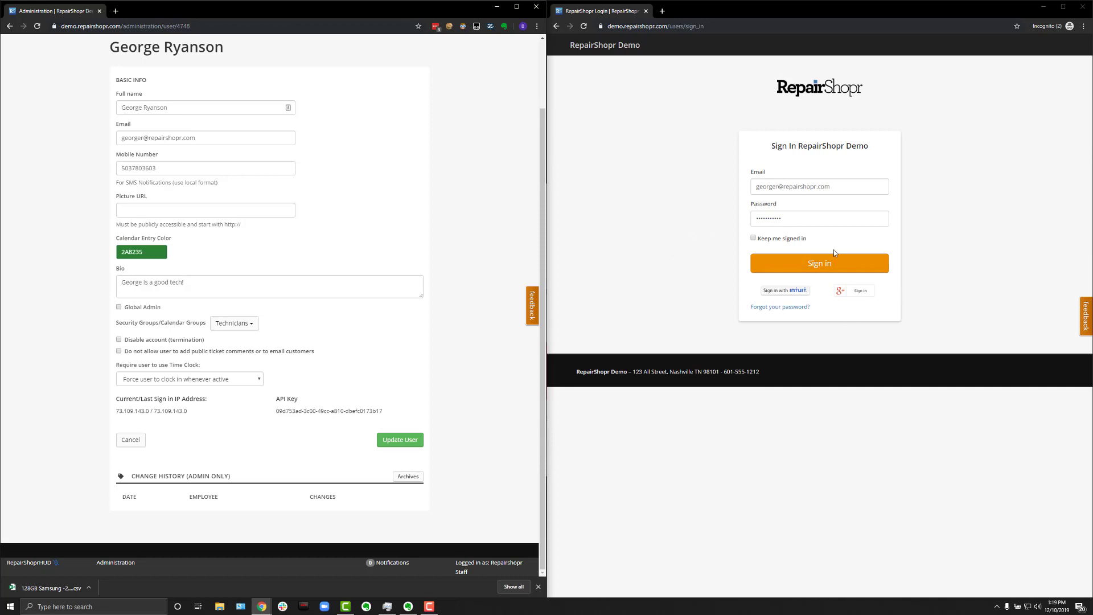
# Sign in to the incognito window with the prefilled technician account, reload the page, and clock in on the time clock
pyautogui.click(826, 263)
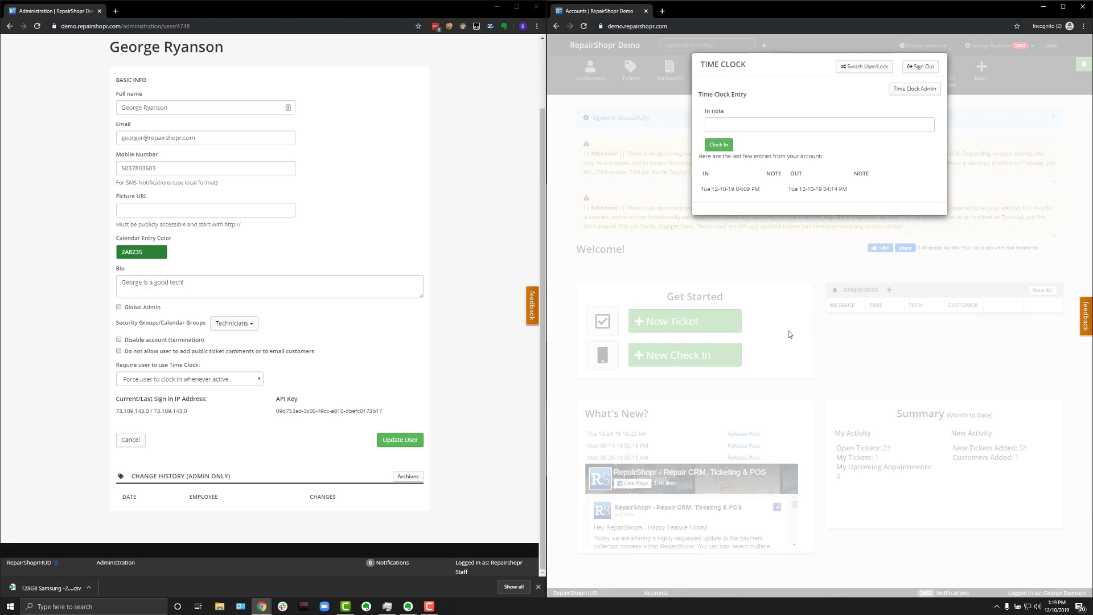
pyautogui.press('F5')
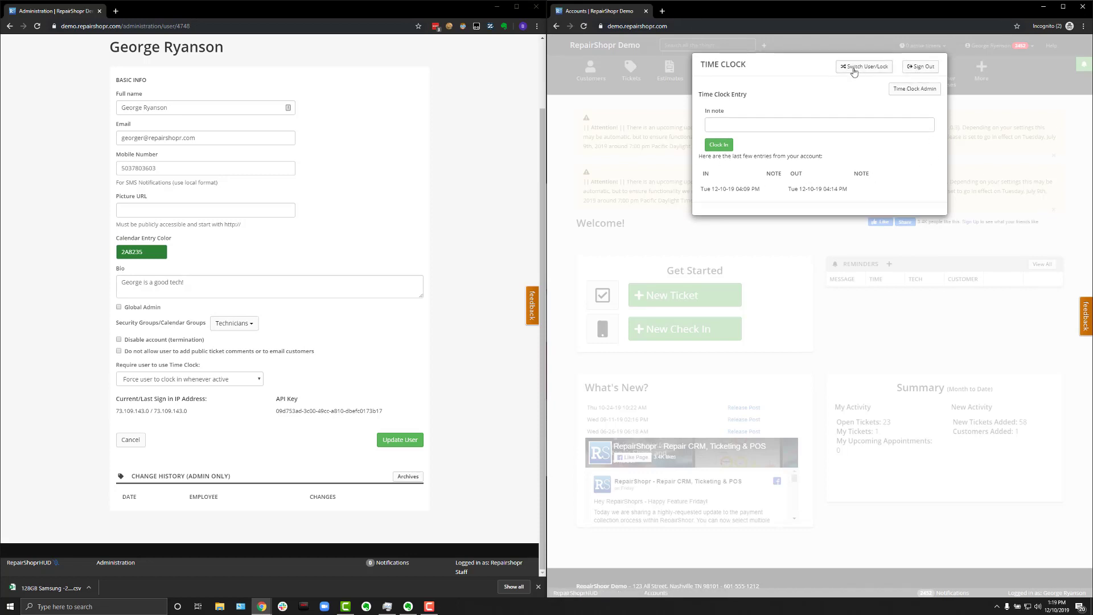
pyautogui.click(718, 146)
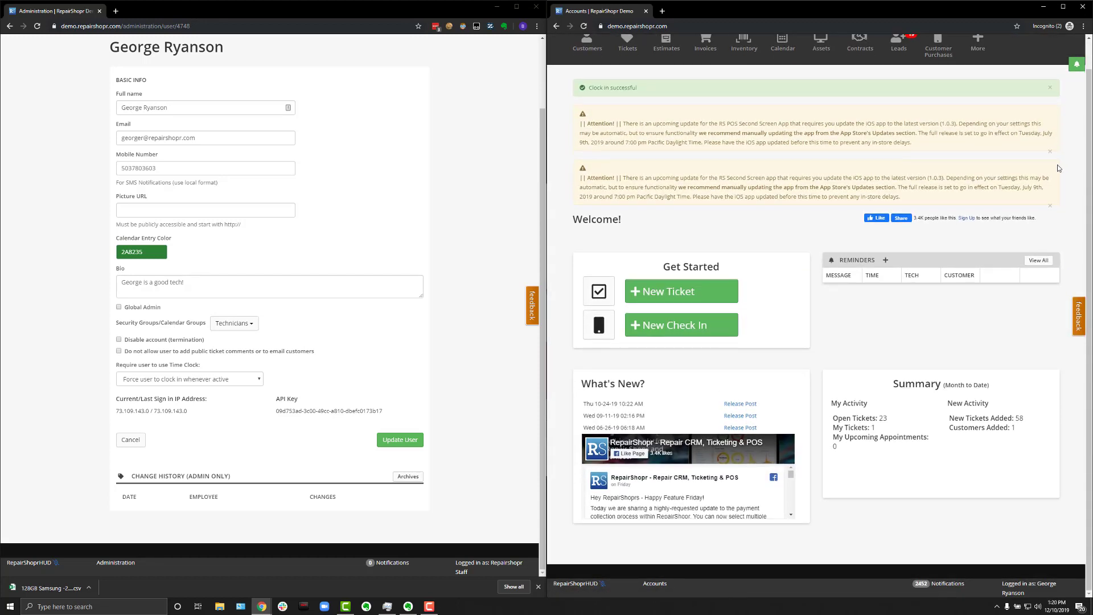
# Open the time clock from the technician's account and clock out
pyautogui.scroll(1, 990, 52)
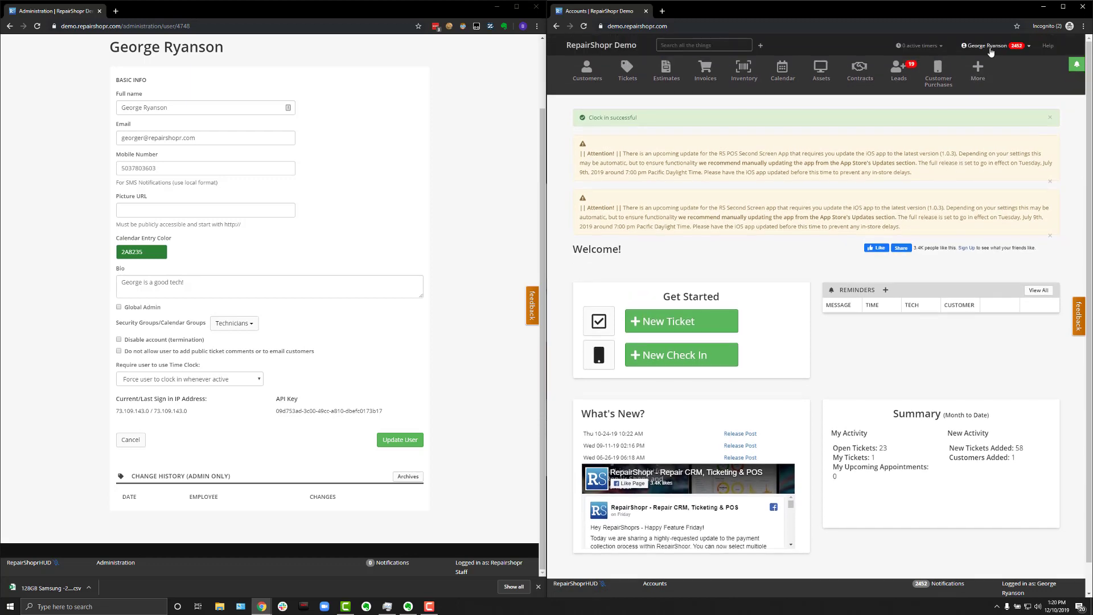
pyautogui.click(990, 50)
pyautogui.click(988, 65)
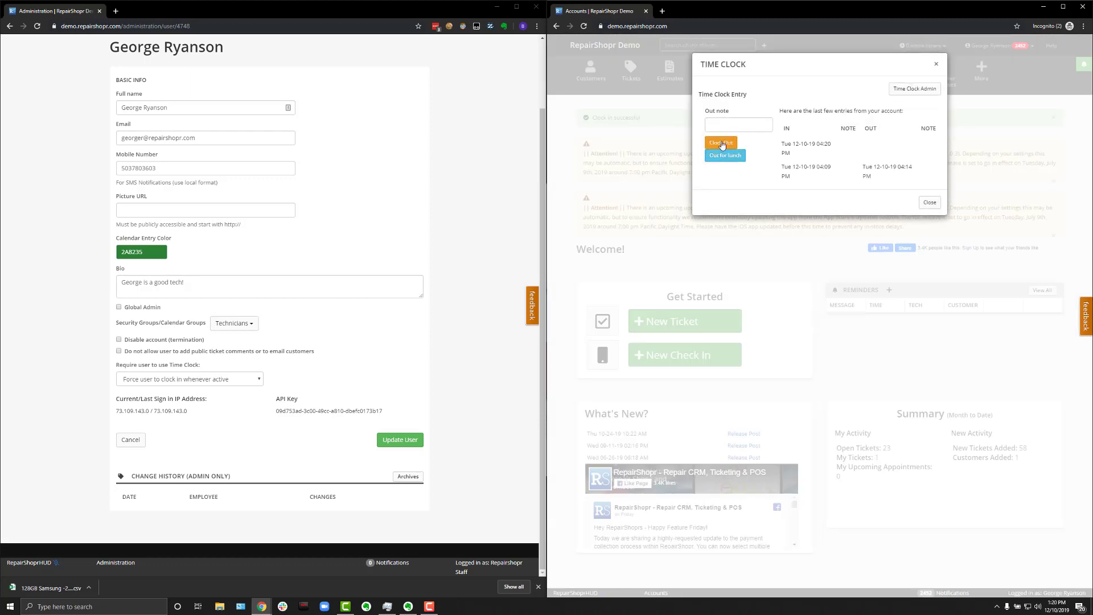
pyautogui.click(721, 143)
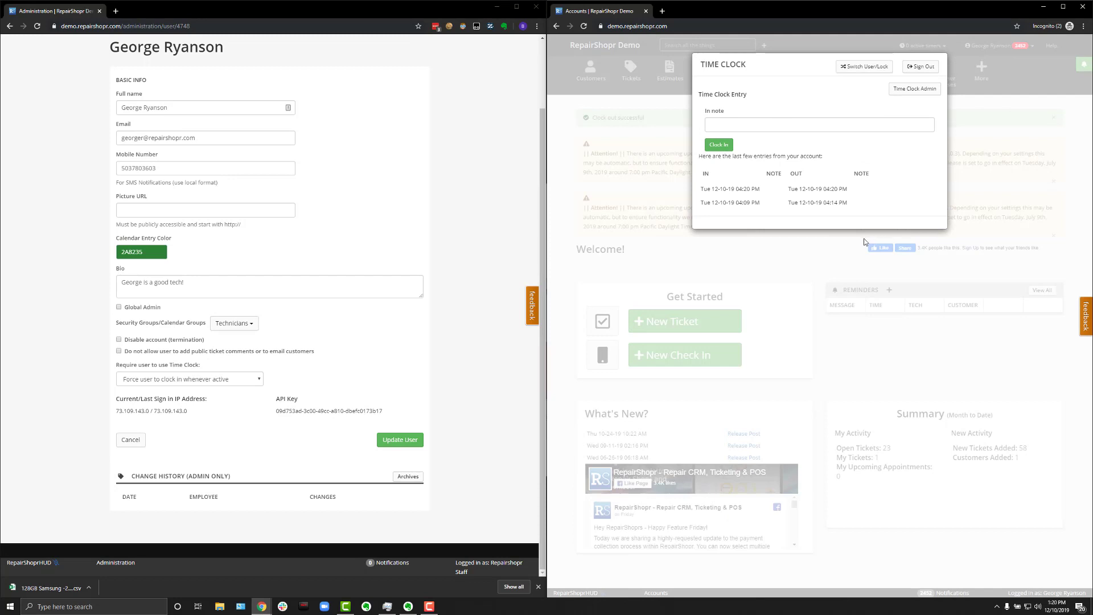
# Maximize the administration window and view the choices for "Require user to use Time Clock"
pyautogui.click(517, 7)
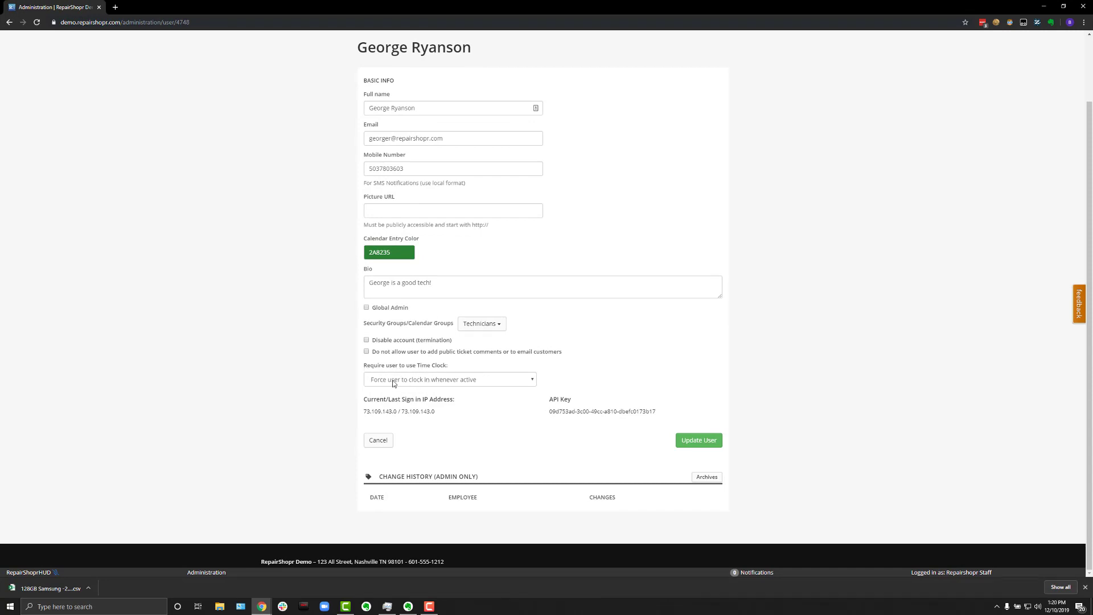
pyautogui.click(494, 384)
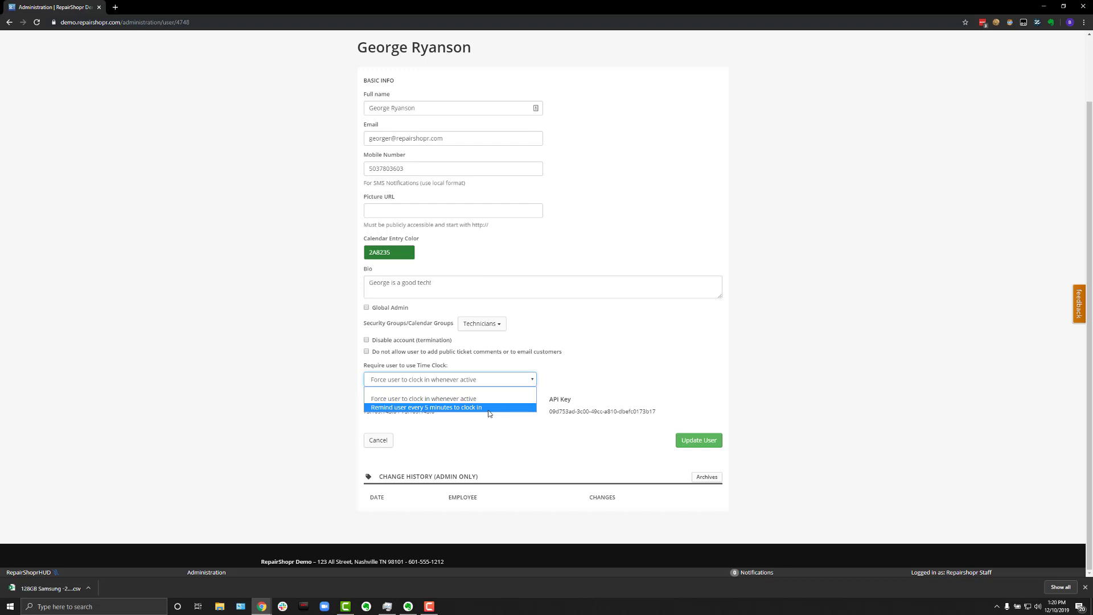
pyautogui.click(329, 393)
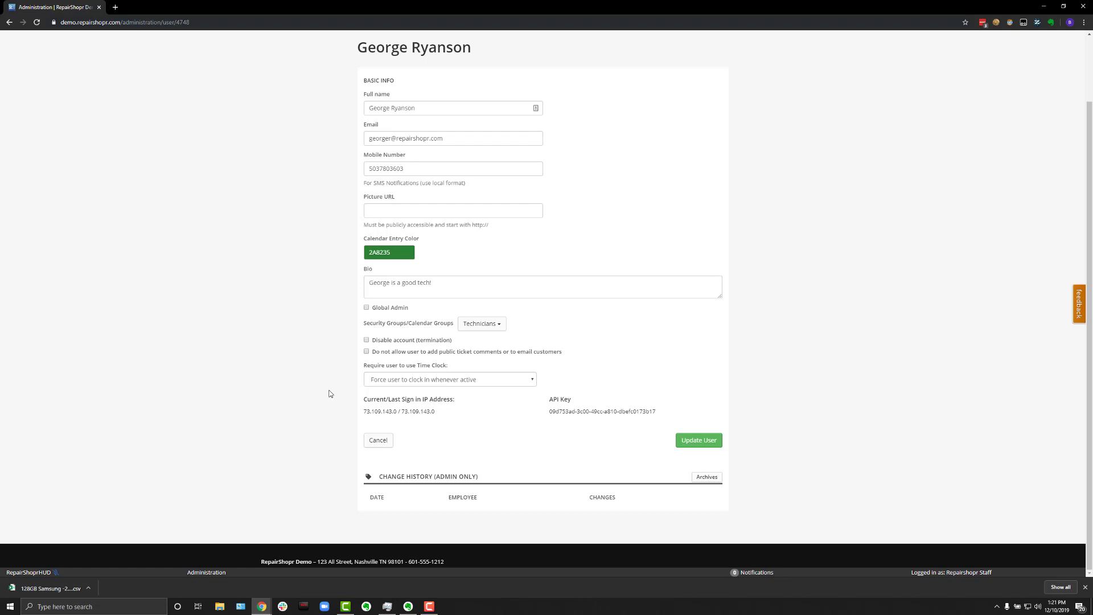
# Export the product instances of the 128GB Samsung inventory item to CSV
pyautogui.scroll(2, 329, 359)
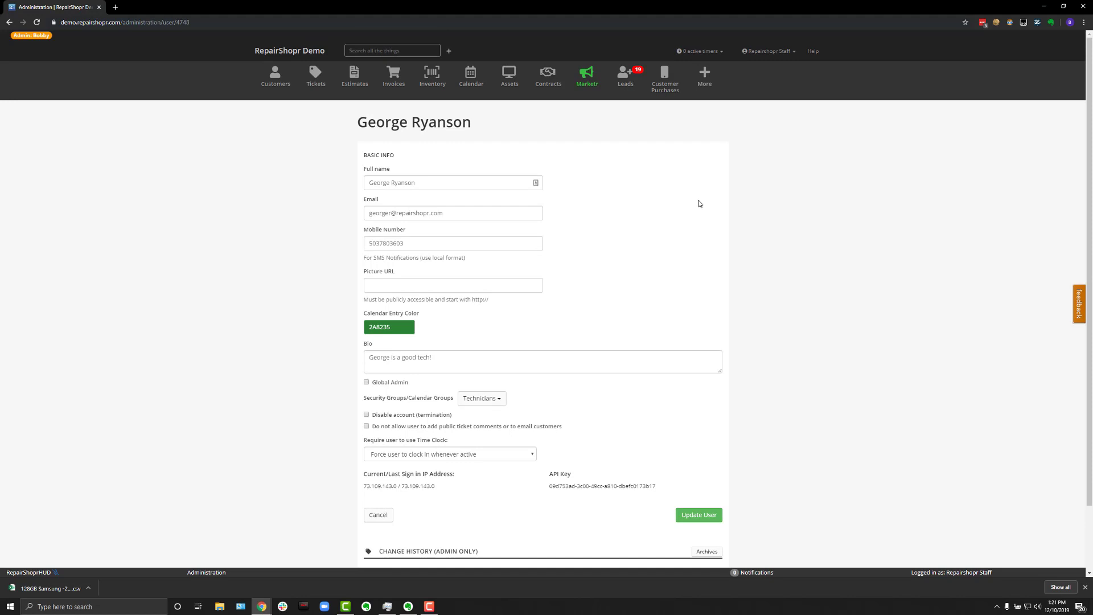
pyautogui.click(431, 86)
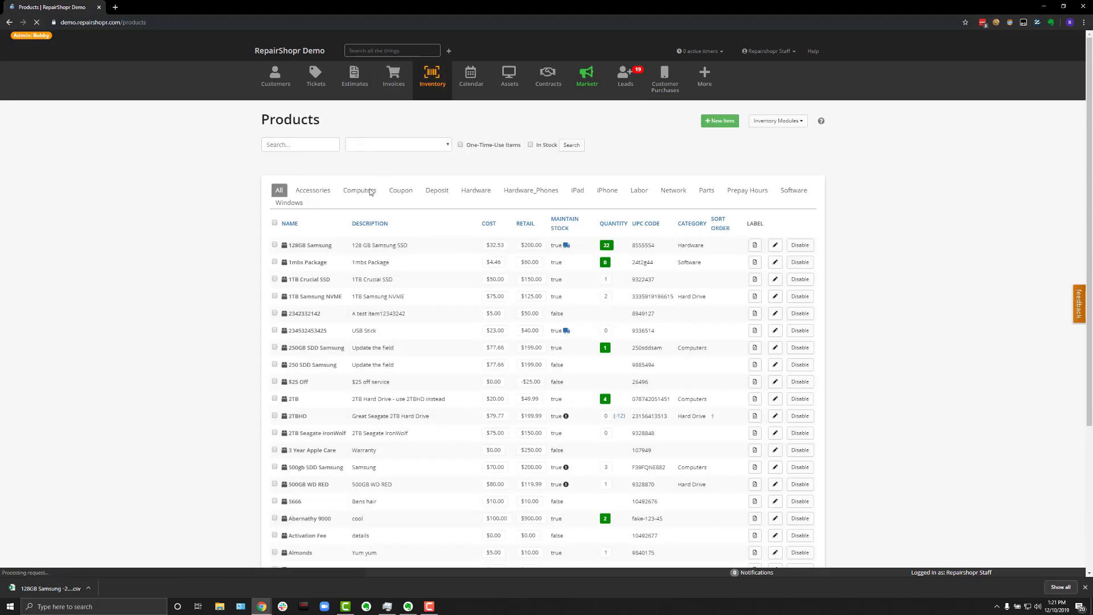
pyautogui.click(316, 246)
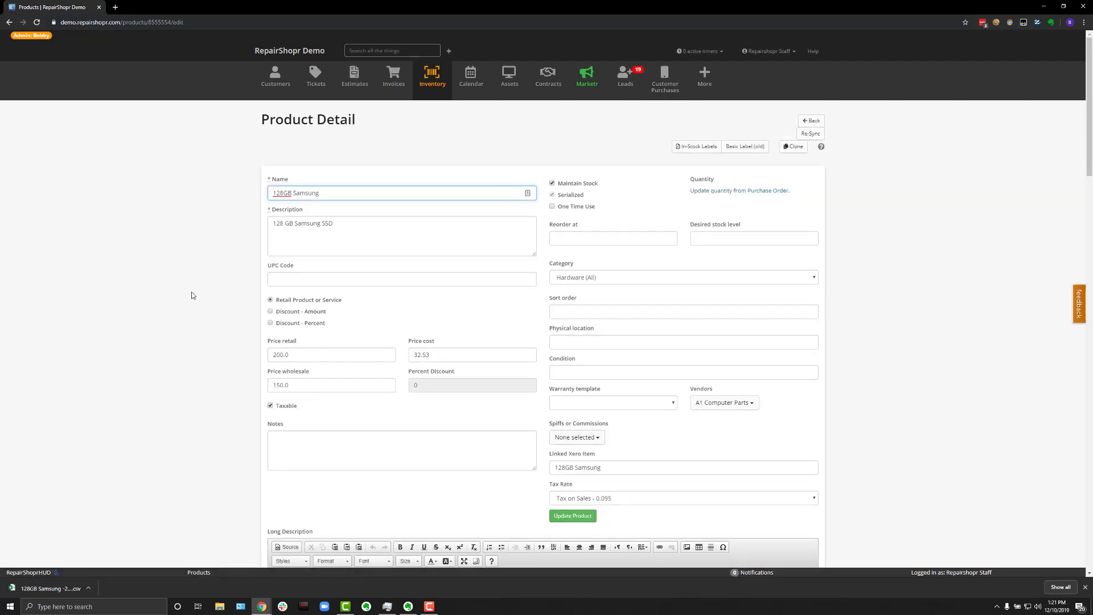
pyautogui.scroll(-9, 192, 293)
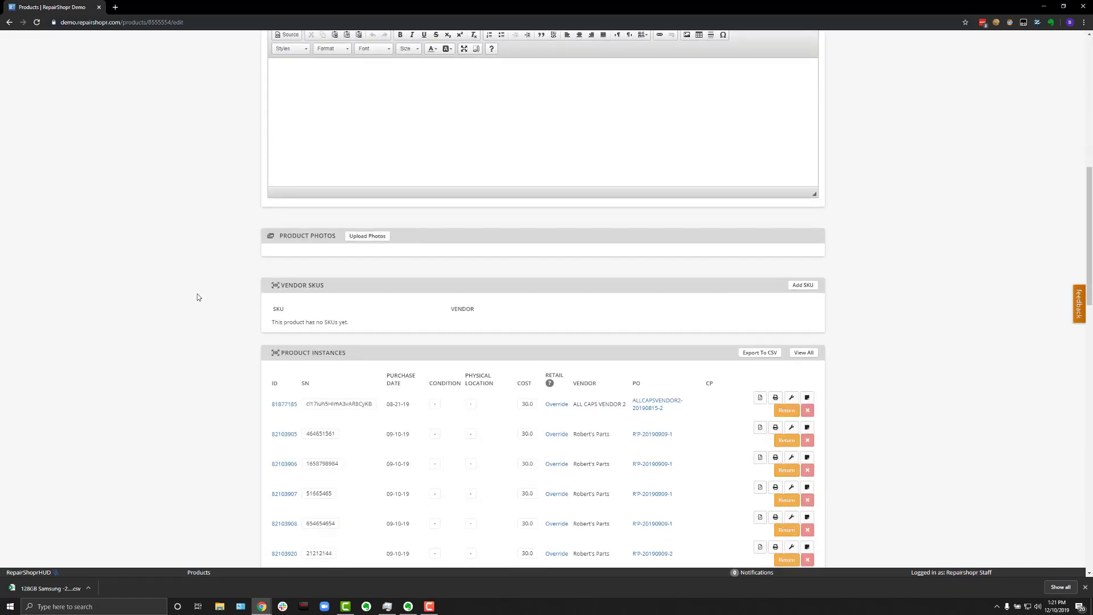
pyautogui.scroll(-2, 228, 335)
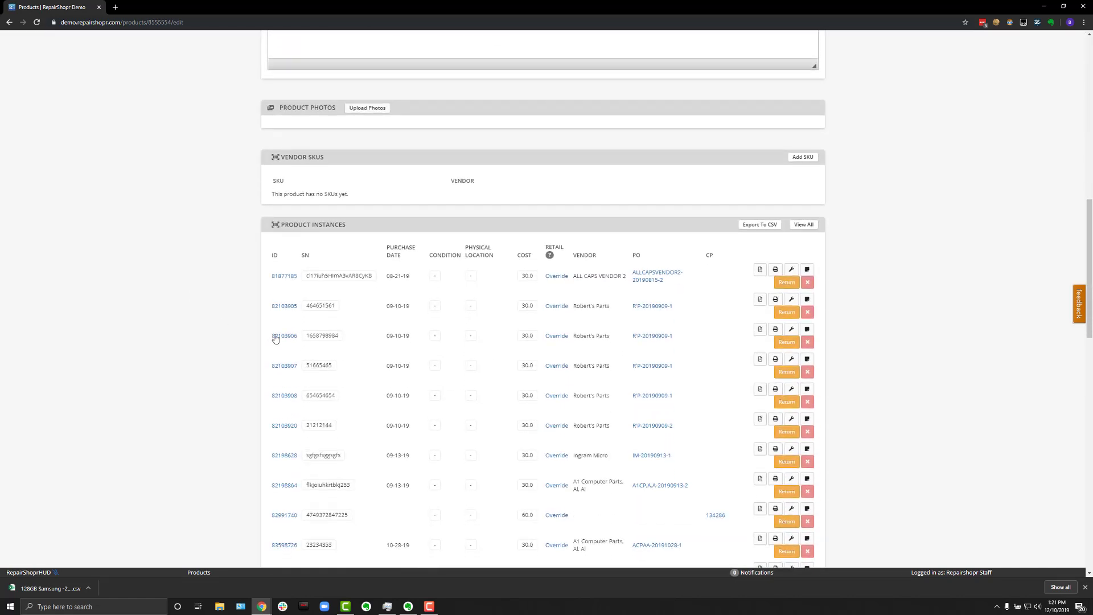
pyautogui.scroll(-2, 632, 289)
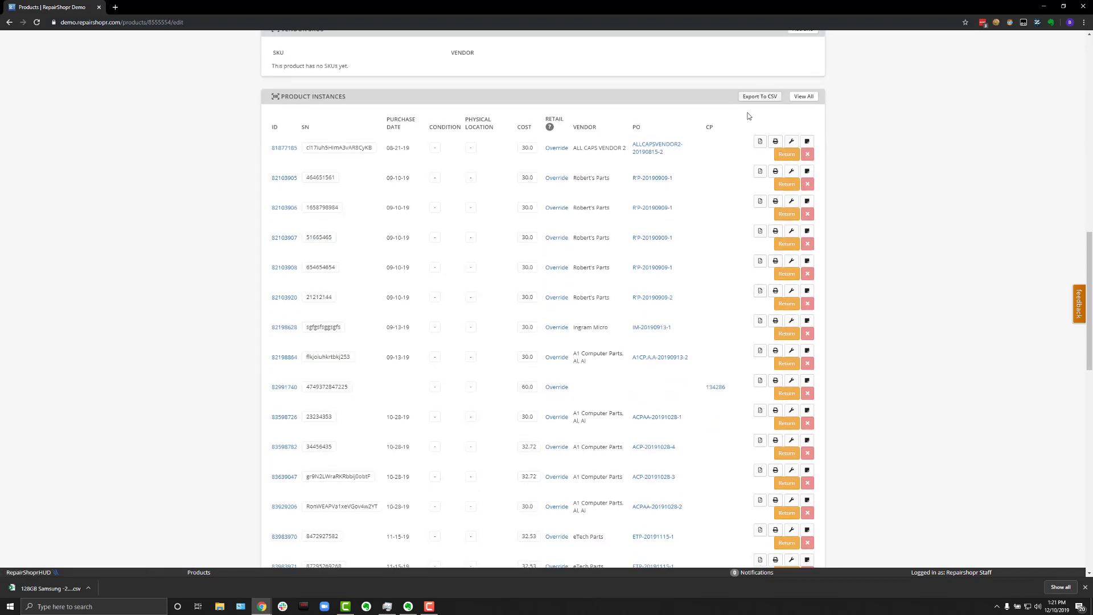
pyautogui.click(760, 100)
# Open the Admin Notifications set for editing from the Notification Center in Administration
pyautogui.scroll(15, 626, 185)
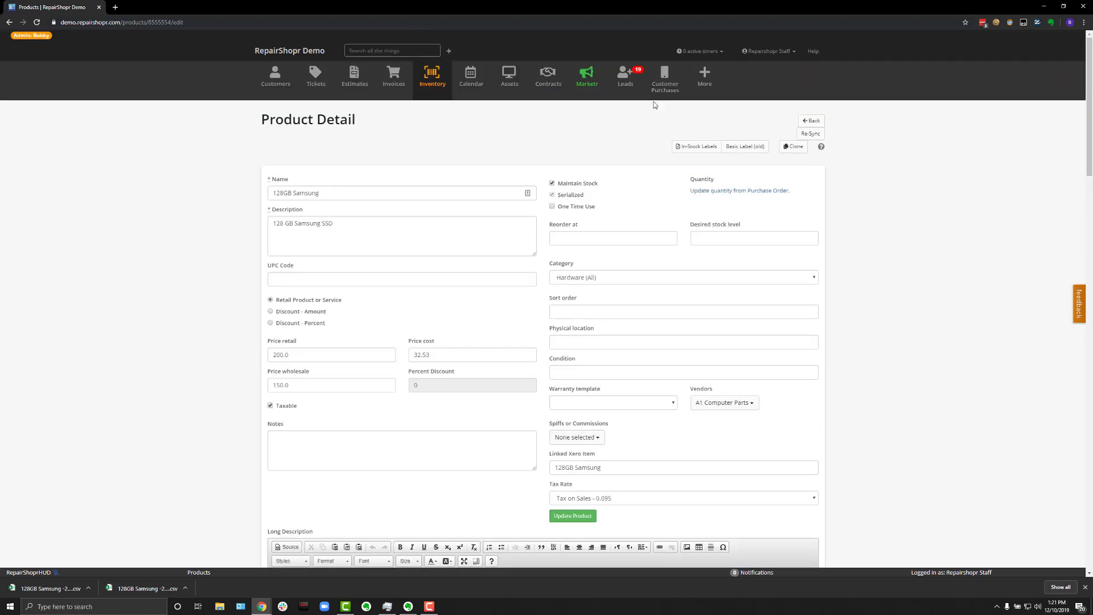
pyautogui.click(705, 85)
pyautogui.click(684, 210)
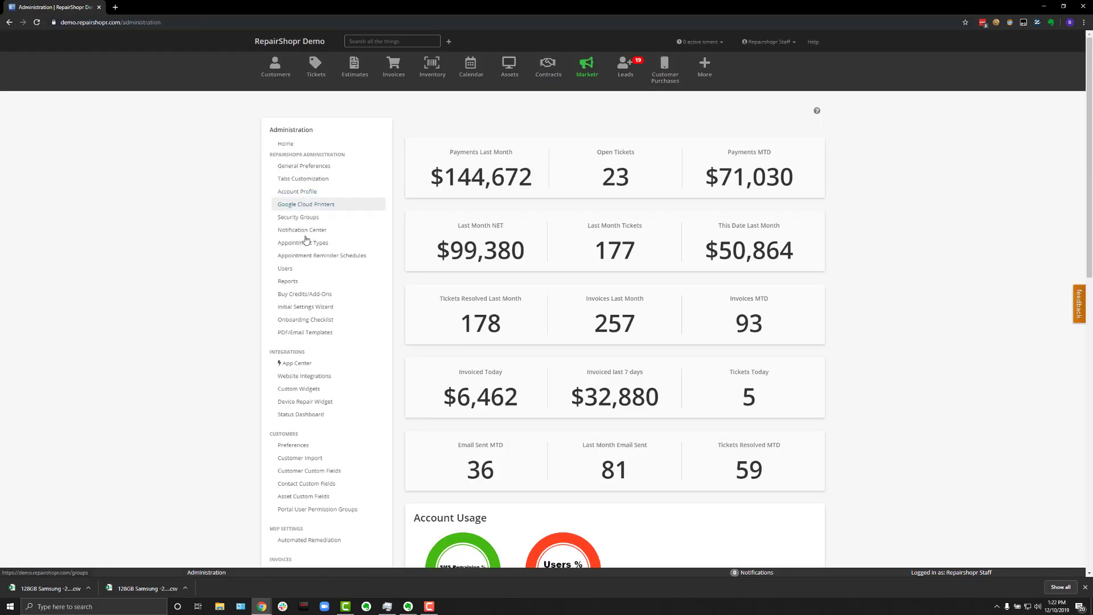
pyautogui.click(302, 230)
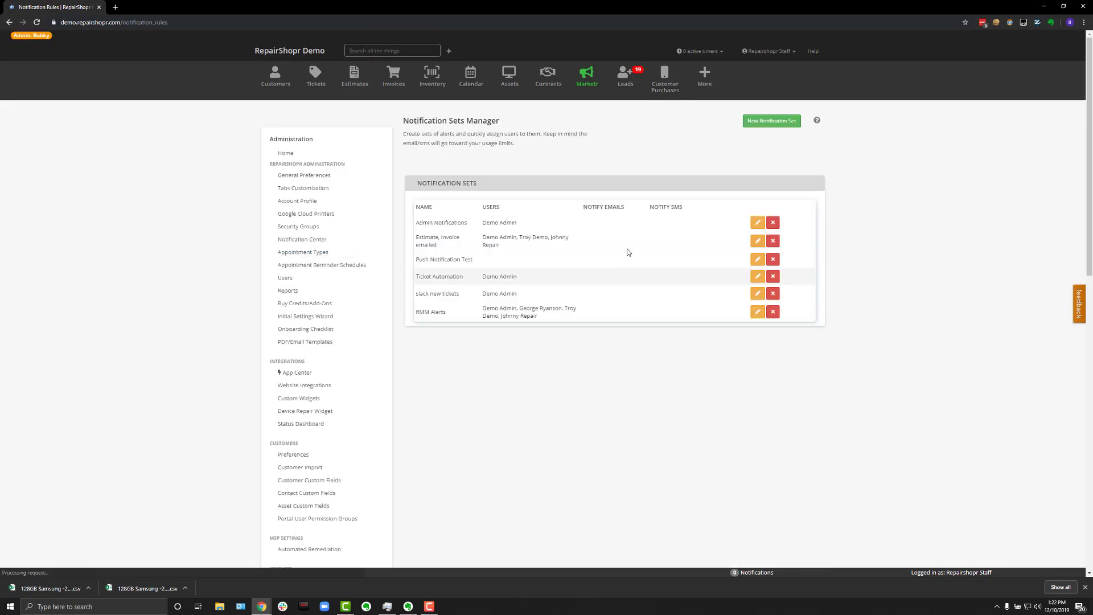
pyautogui.click(757, 223)
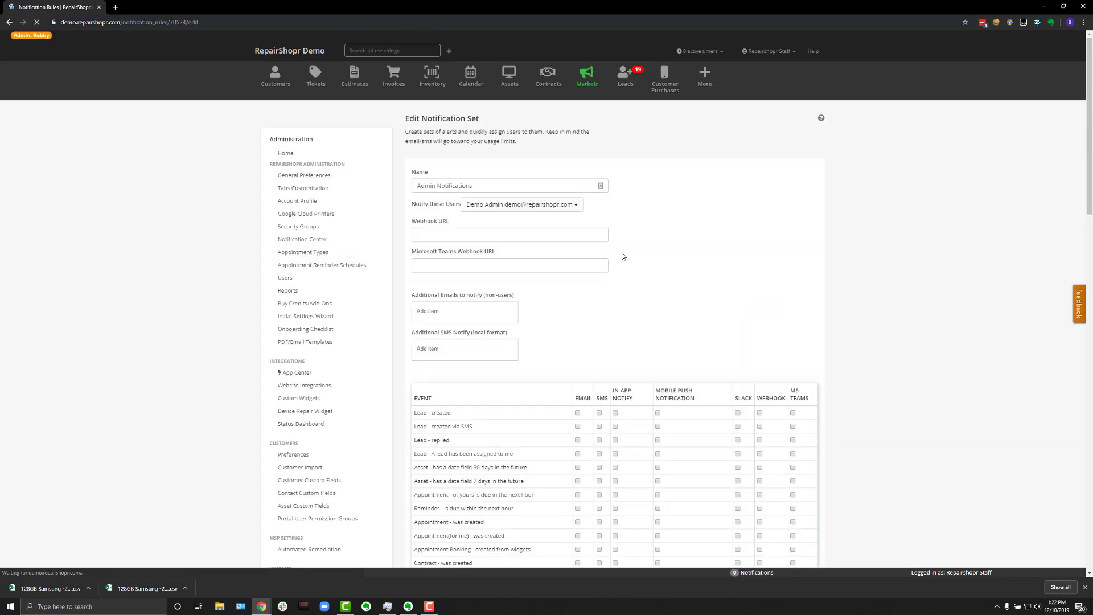
# Find and highlight the event "Payments - A stored card was updated in the Customer Portal" in the notification set
pyautogui.scroll(-20, 622, 256)
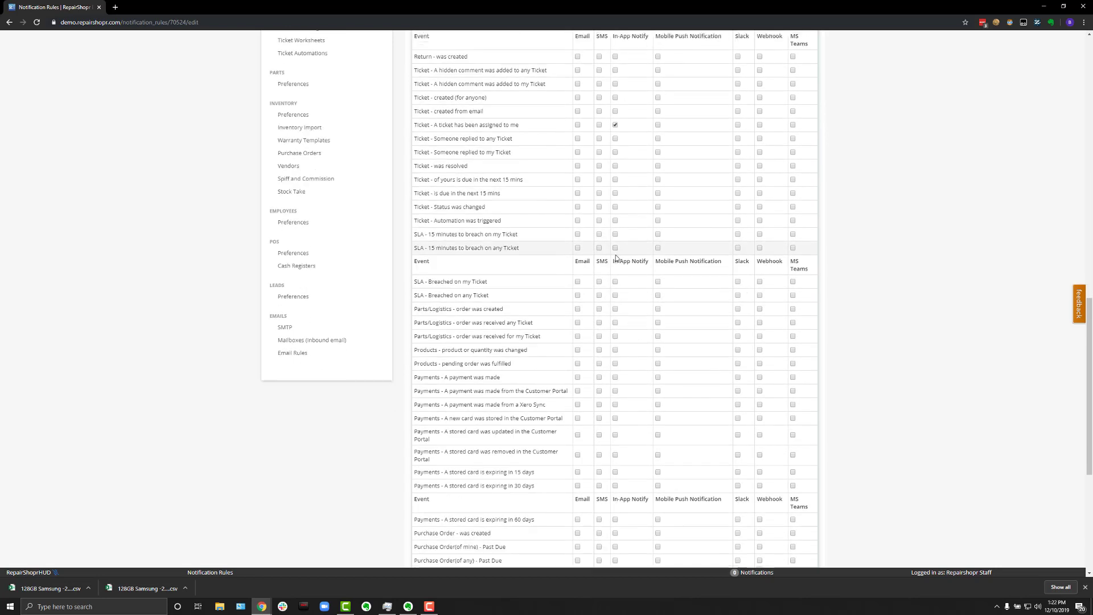
pyautogui.scroll(-2, 617, 257)
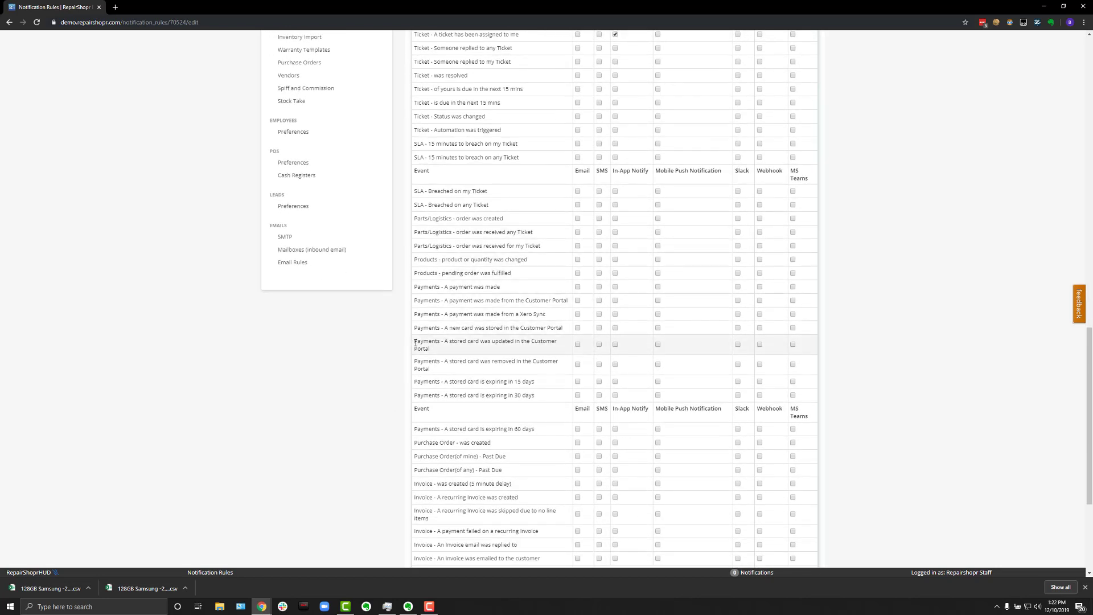
pyautogui.moveTo(415, 344); pyautogui.dragTo(434, 349)
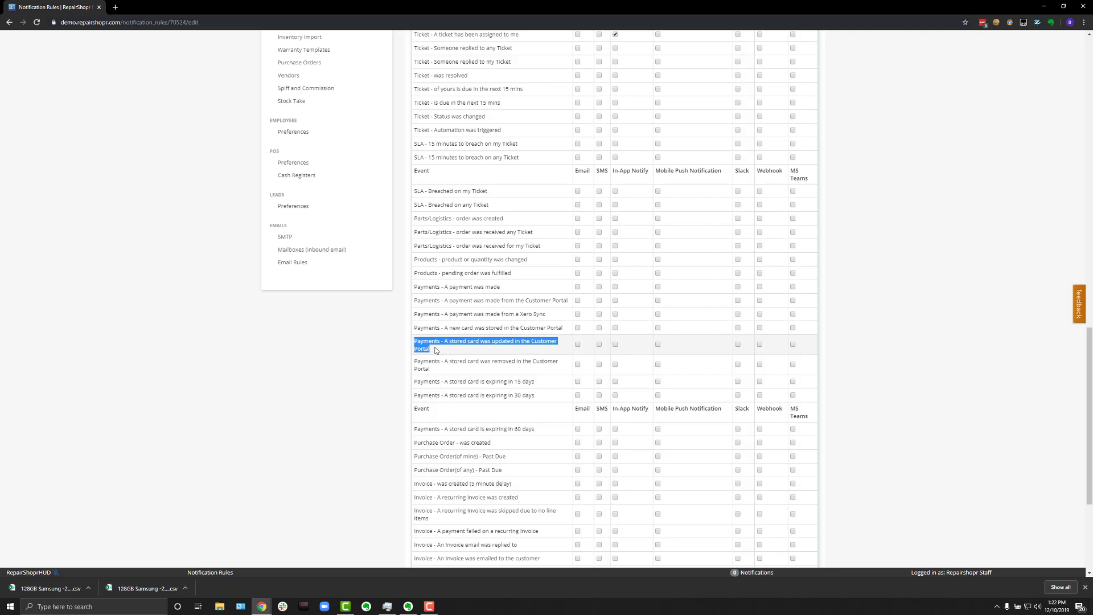